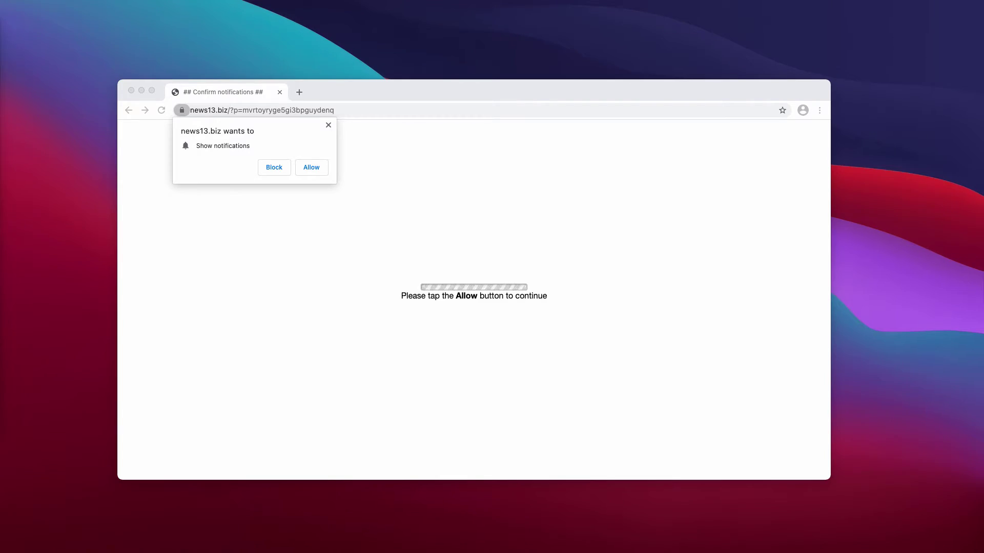
Bring the Chrome window forward and allow news13.biz to show notifications
left_click_drag(422, 91, 420, 92)
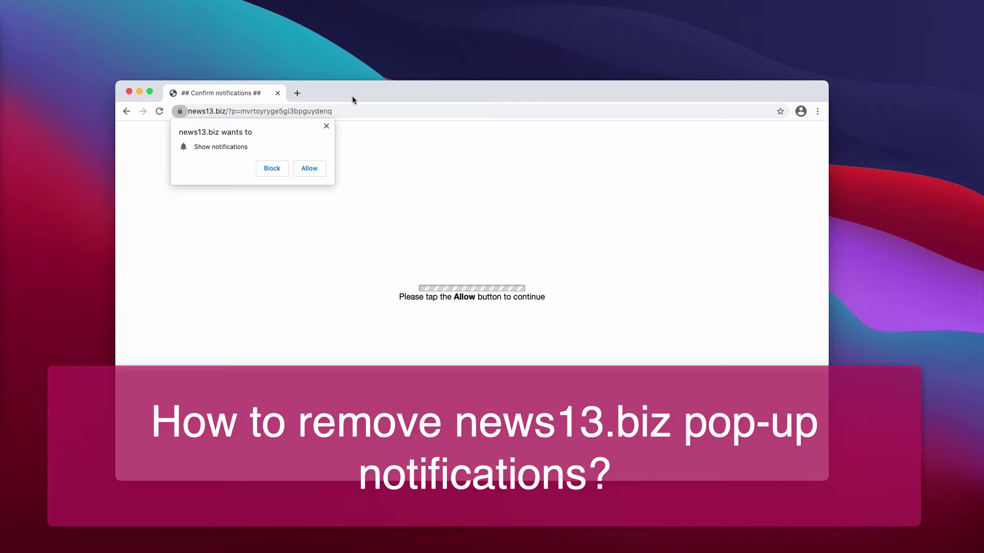
left_click_drag(352, 96, 351, 99)
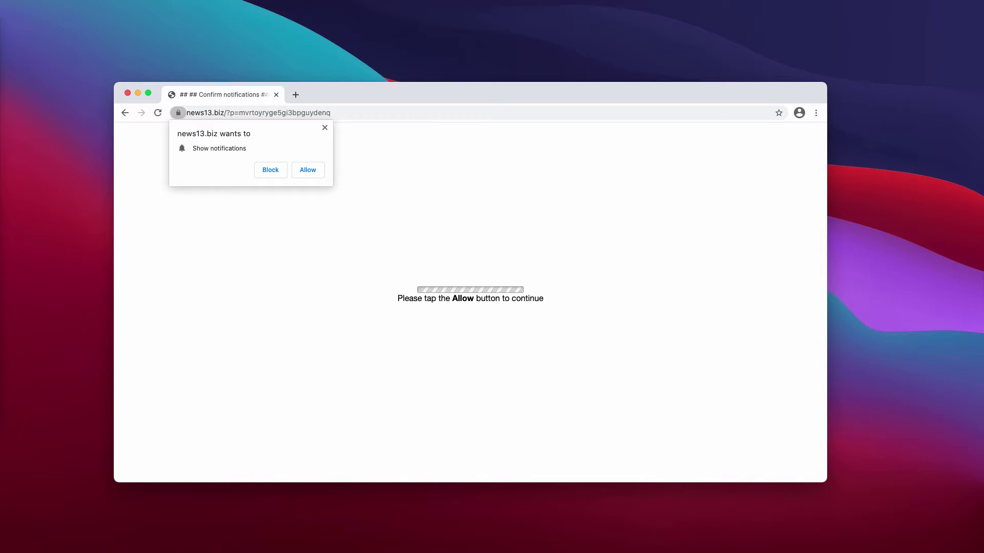
left_click(312, 169)
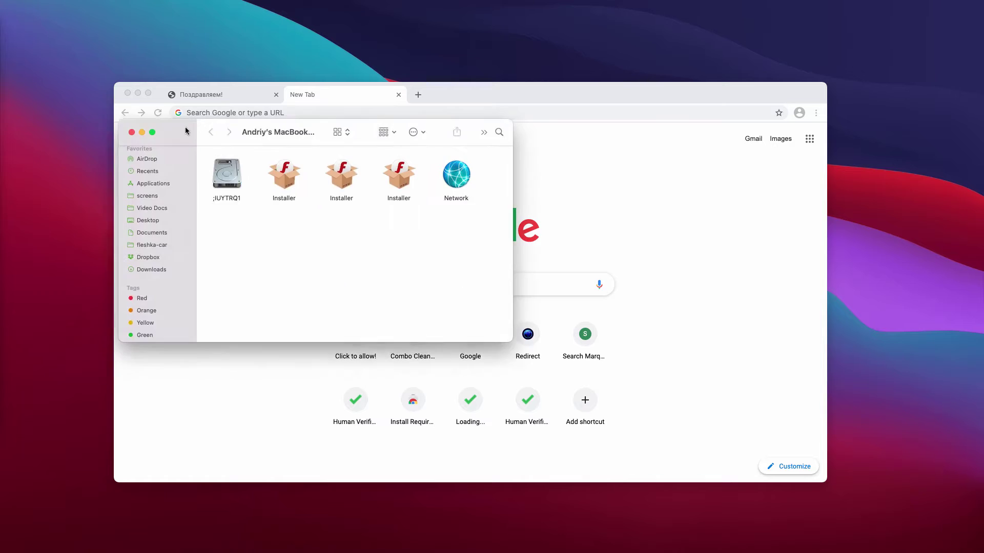
left_click(241, 207)
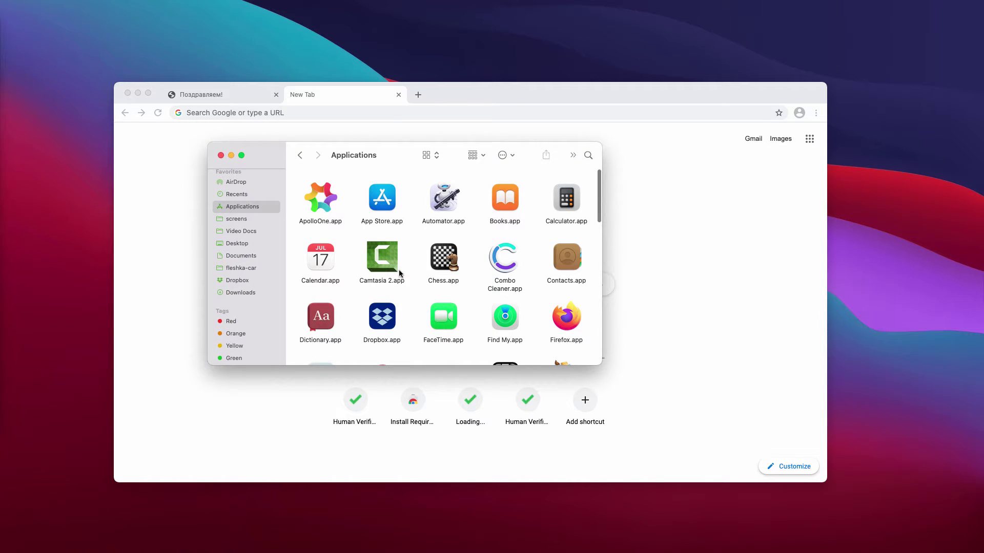
scroll(408, 269, "down", 2)
scroll(408, 269, "up", 2)
scroll(323, 257, "down", 1)
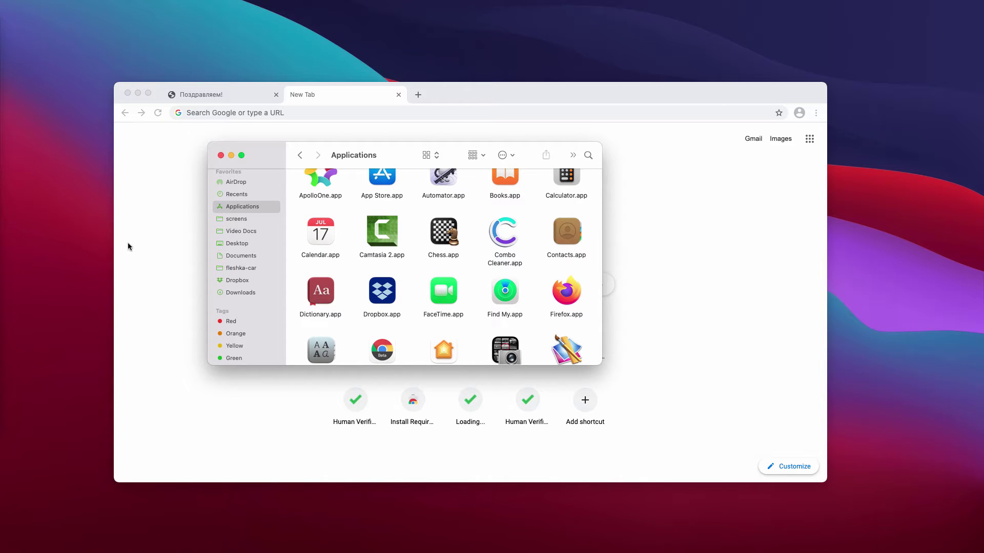
scroll(281, 287, "down", 4)
scroll(447, 292, "down", 10)
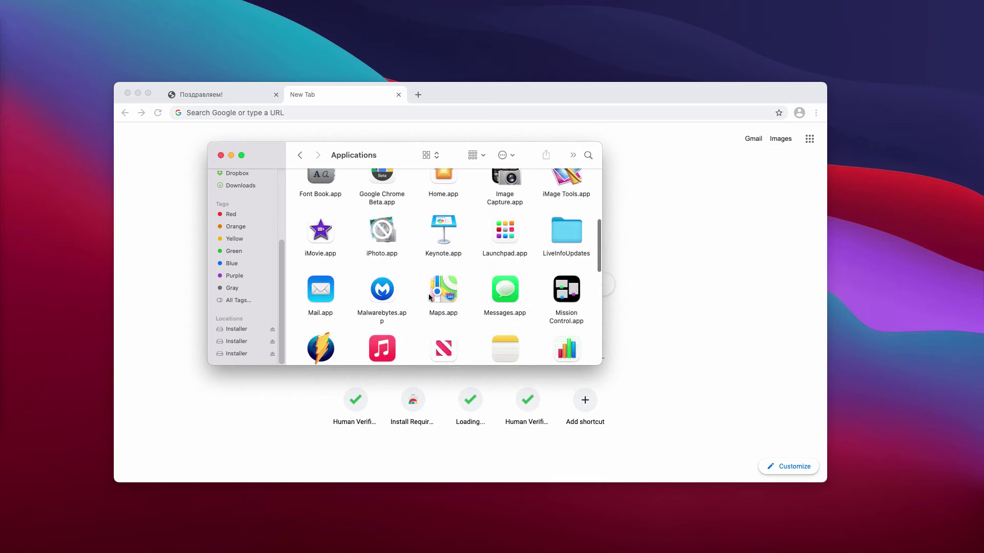
scroll(352, 291, "down", 5)
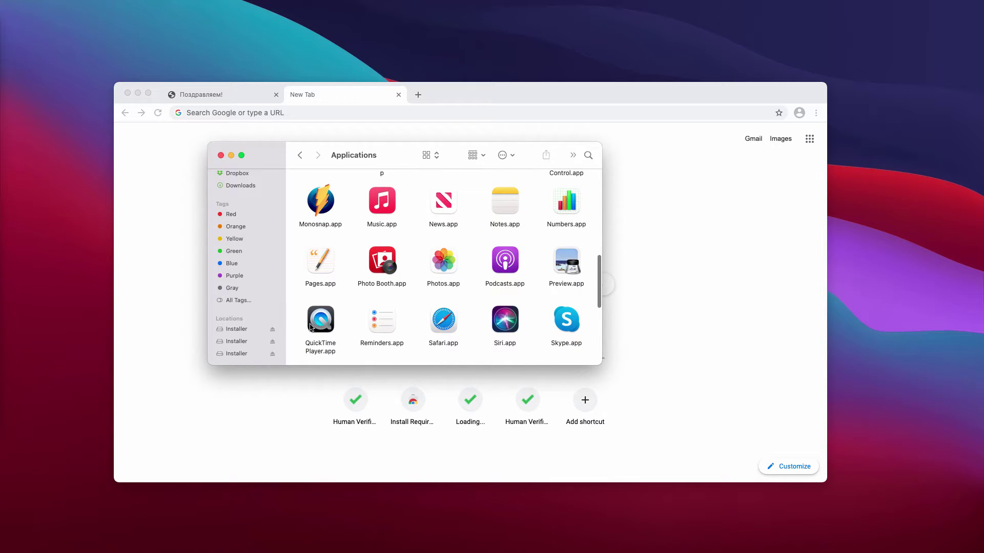
scroll(241, 323, "down", 1)
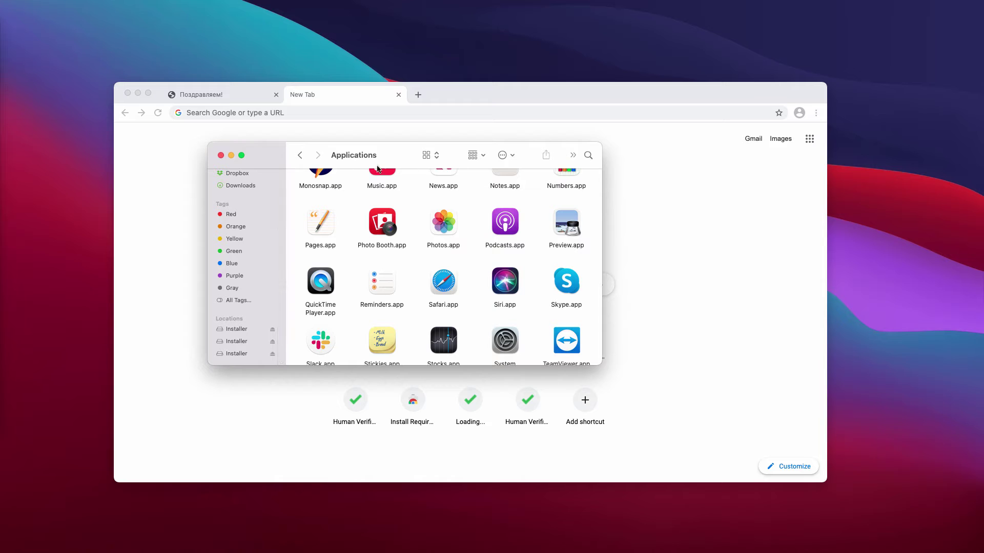
Go to Chrome's Settings > Privacy and security > Site Settings > Notifications page
left_click(231, 156)
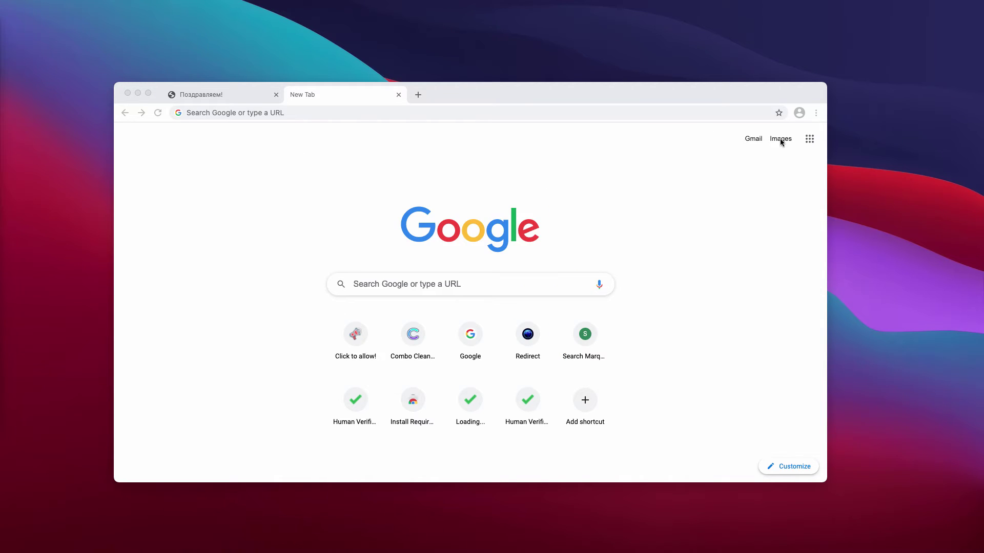
left_click(816, 112)
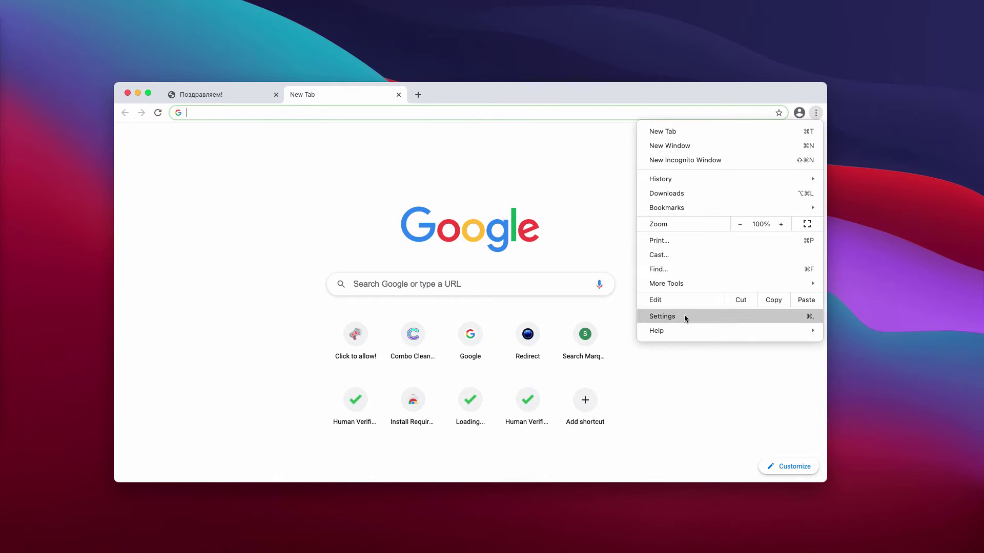
left_click(662, 316)
scroll(441, 355, "down", 5)
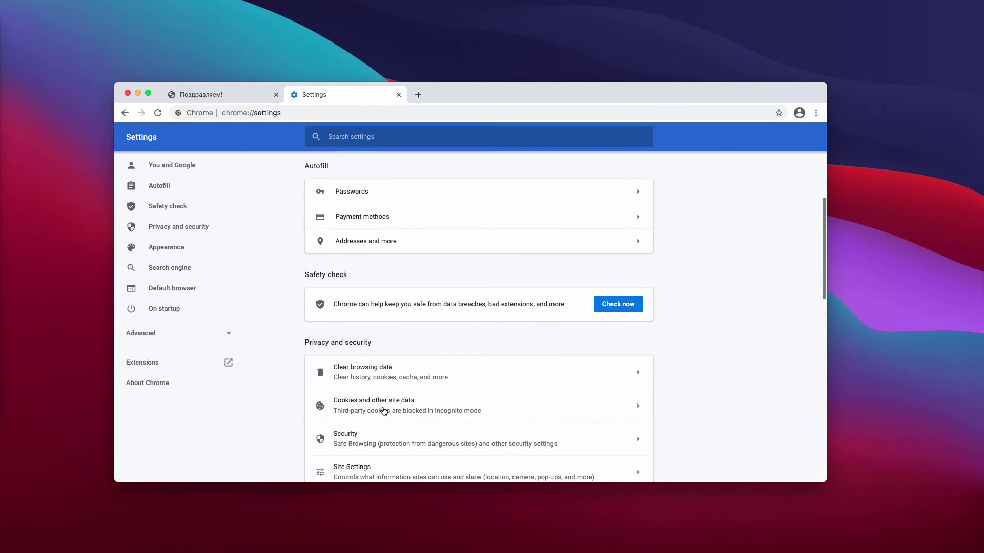
left_click(382, 455)
scroll(379, 384, "down", 5)
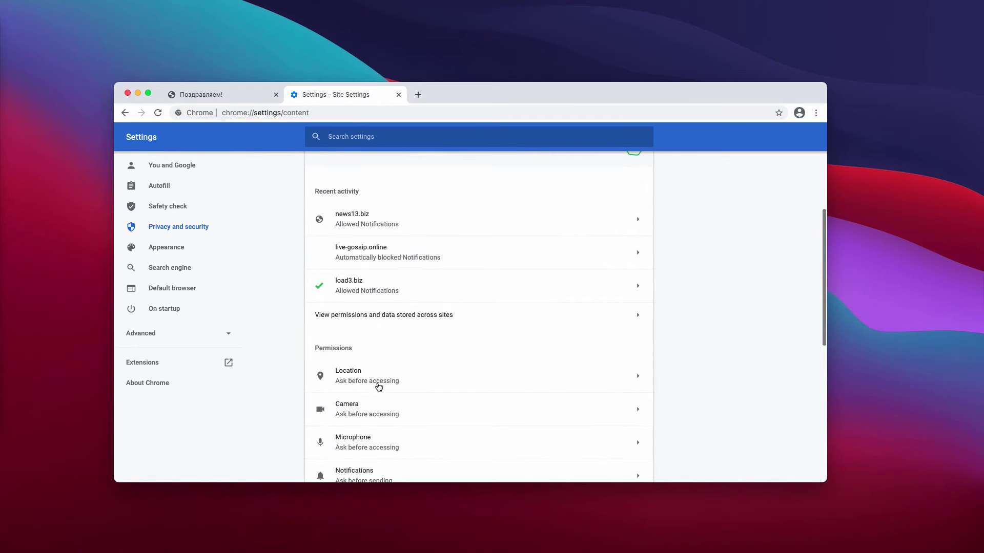
scroll(383, 359, "down", 2)
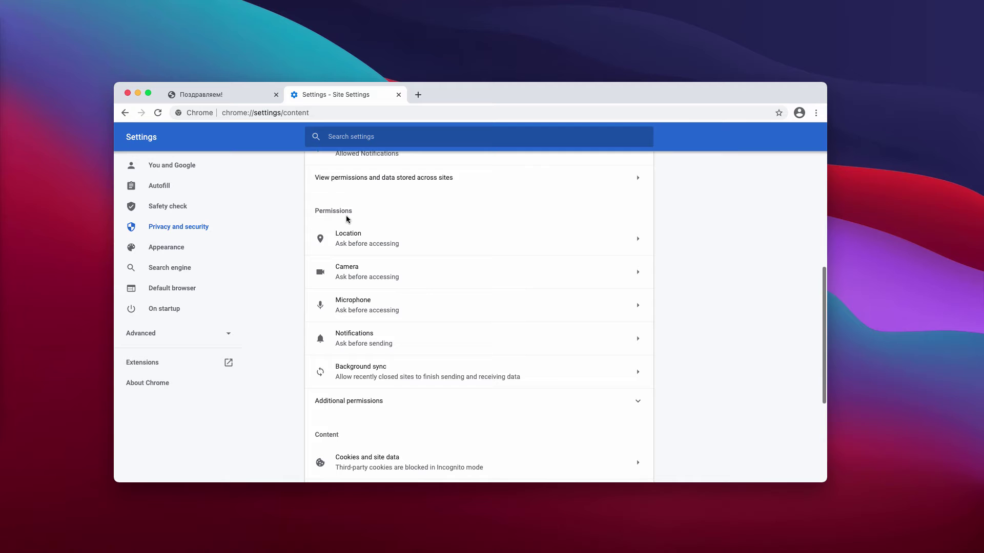
left_click(339, 342)
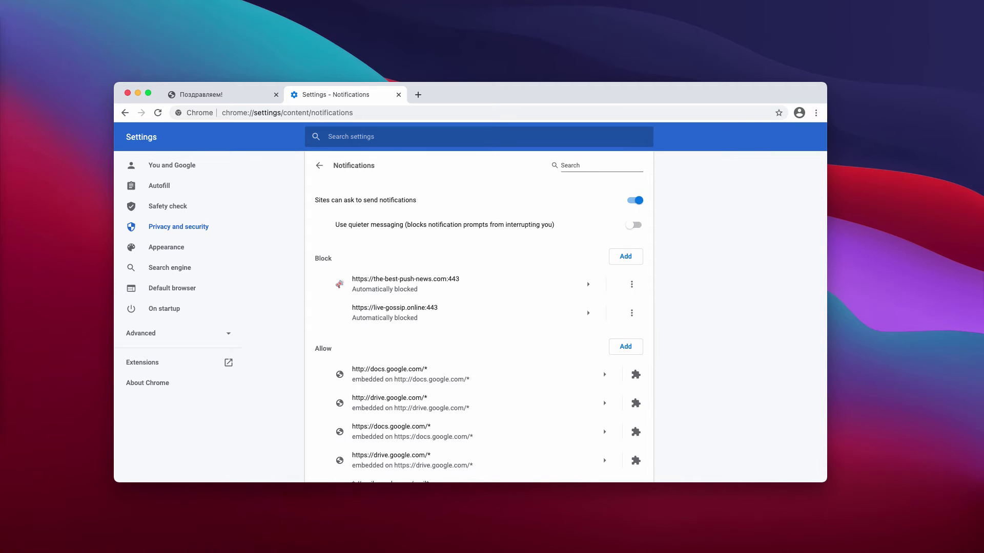
scroll(389, 297, "down", 4)
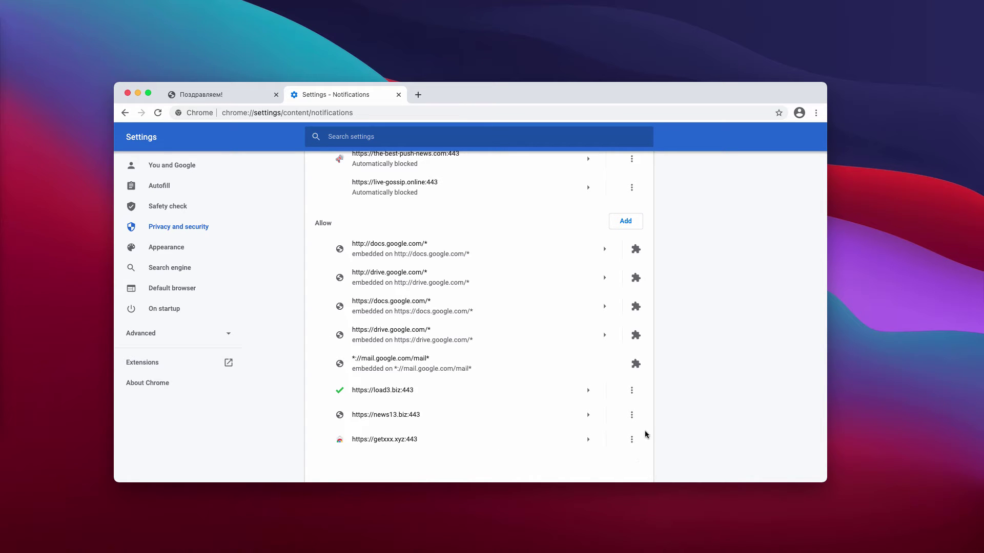
Remove getxxx.xyz, load3.biz and news13.biz from the allowed notification sites
left_click(631, 439)
left_click(631, 439)
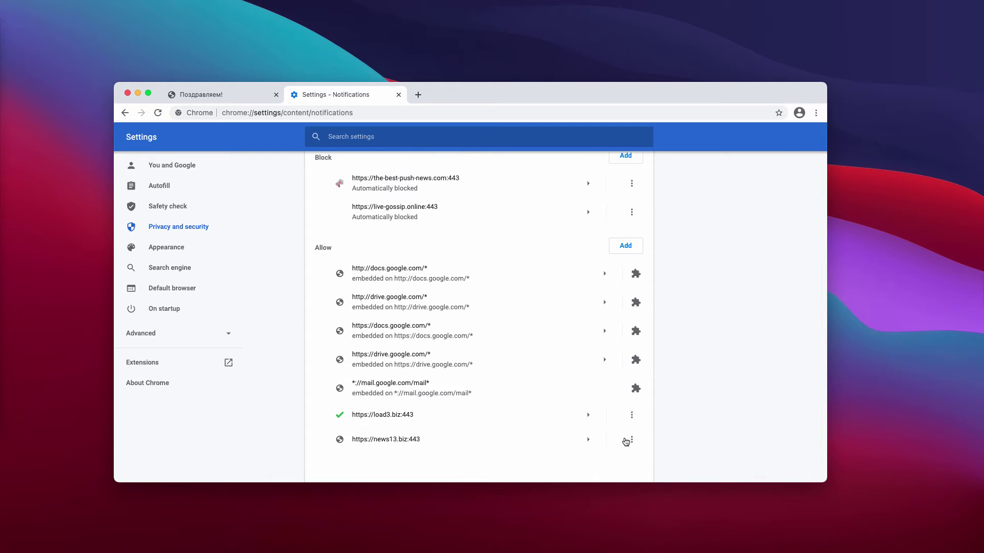
left_click(632, 416)
left_click(629, 419)
left_click(631, 416)
left_click(630, 449)
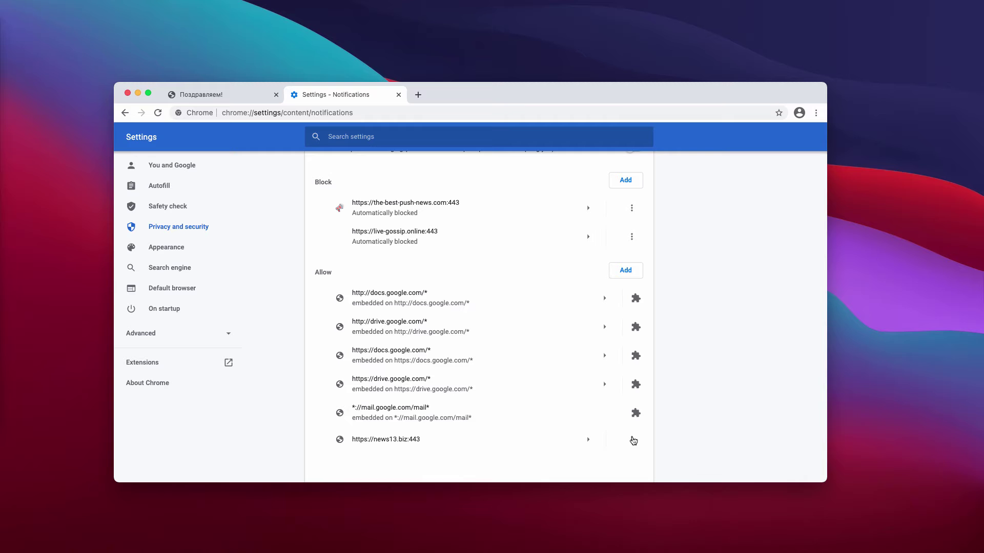
left_click(632, 439)
left_click(610, 438)
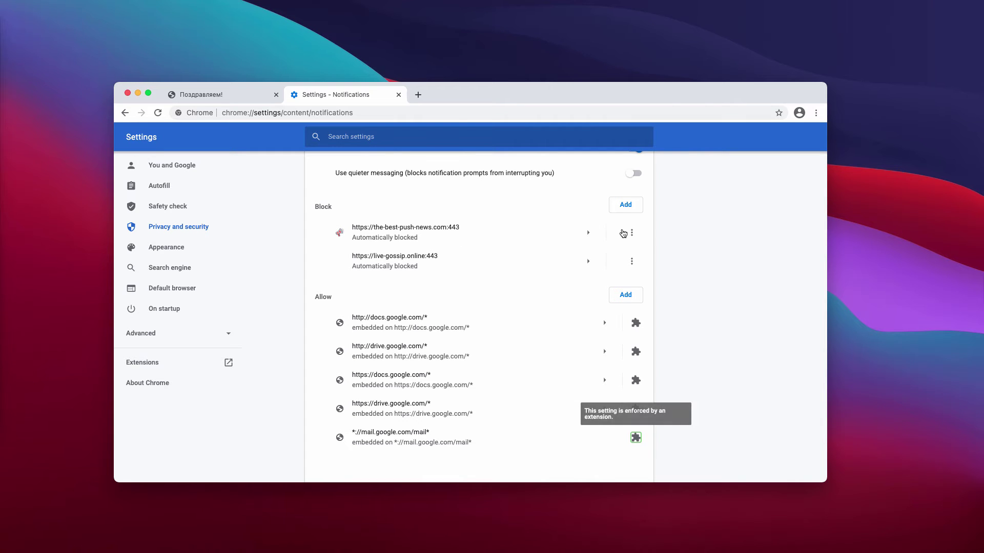
Remove the-best-push-news.com and live-gossip.online from the blocked notification sites
left_click(624, 234)
left_click(626, 268)
left_click(633, 261)
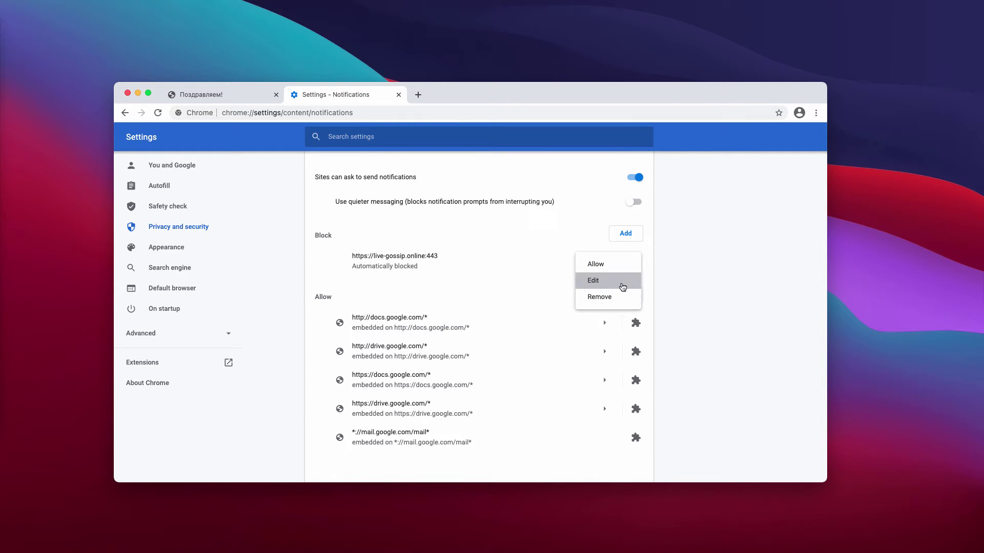
left_click(617, 299)
Open combocleaner.com from the address bar suggestion and close the Поздравляем! tab
left_click(310, 113)
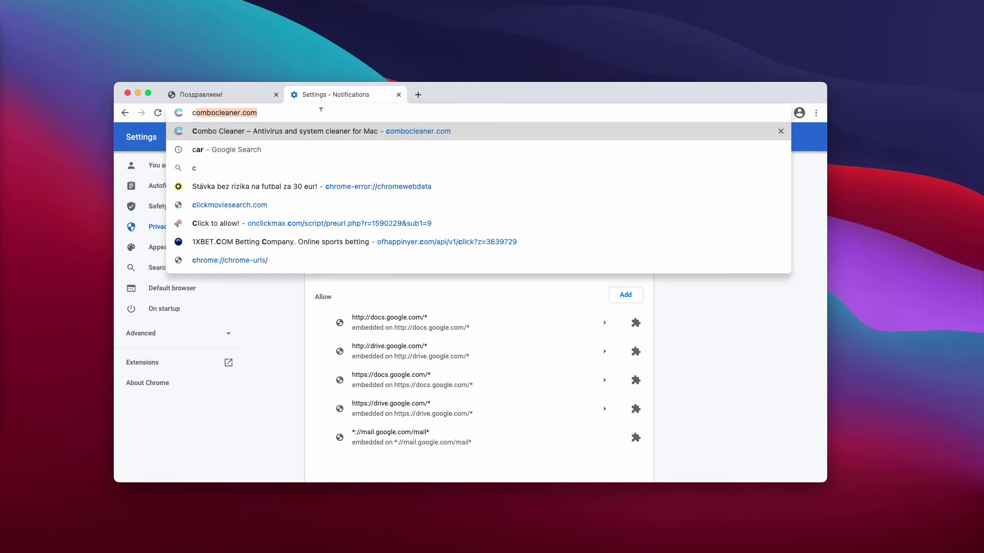
type("c")
left_click(318, 137)
left_click(275, 95)
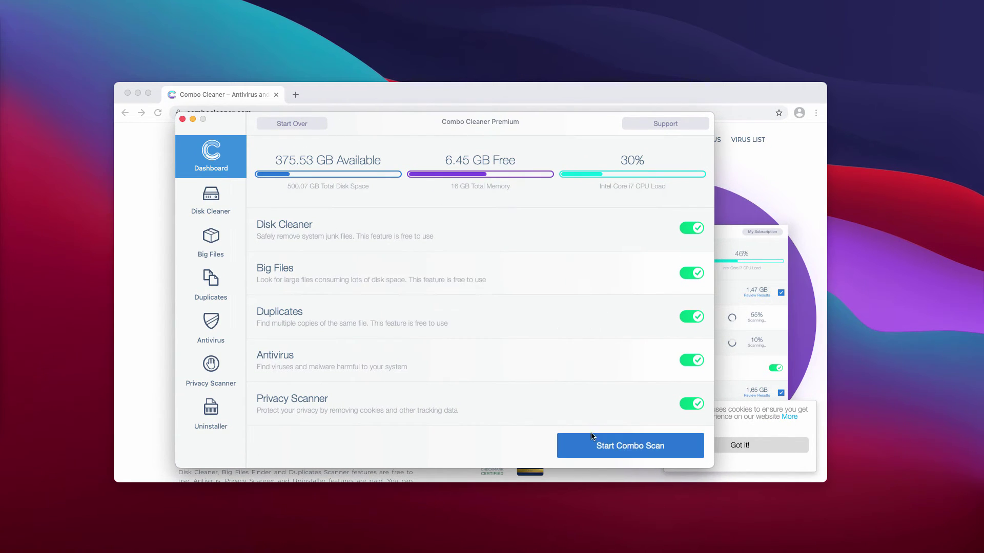
Start Combo Cleaner's Combo Scan and let it finish reporting 35 threats
key("Return")
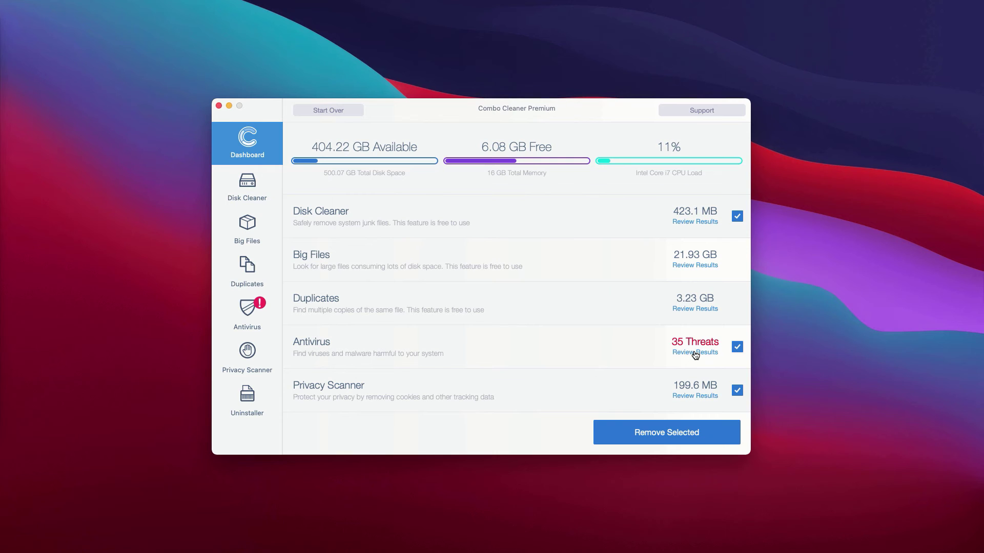
Open Review Results for the Antivirus row's 35 threats
left_click(699, 353)
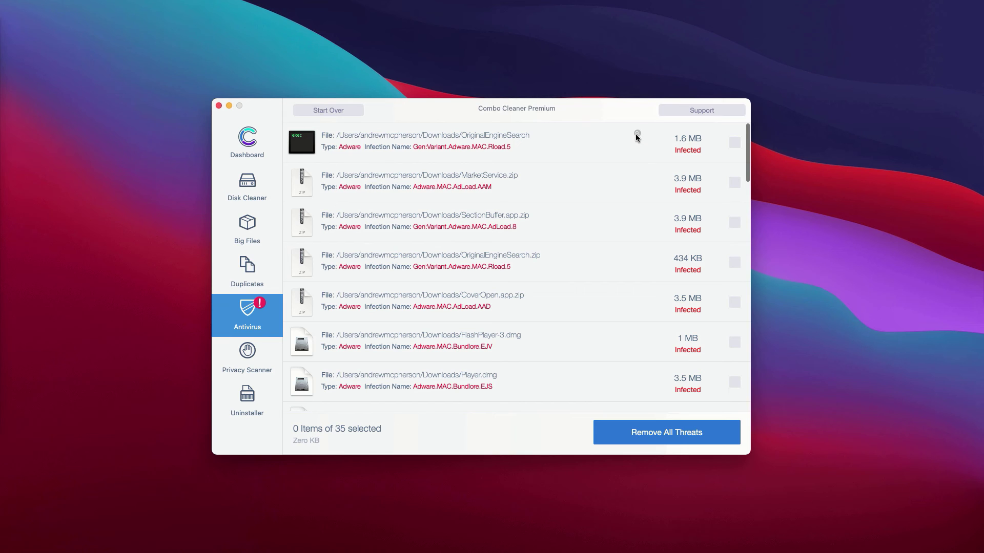
Reveal MarketService.zip and CoverOpen.app.zip in Downloads and move each to the Trash
left_click(638, 175)
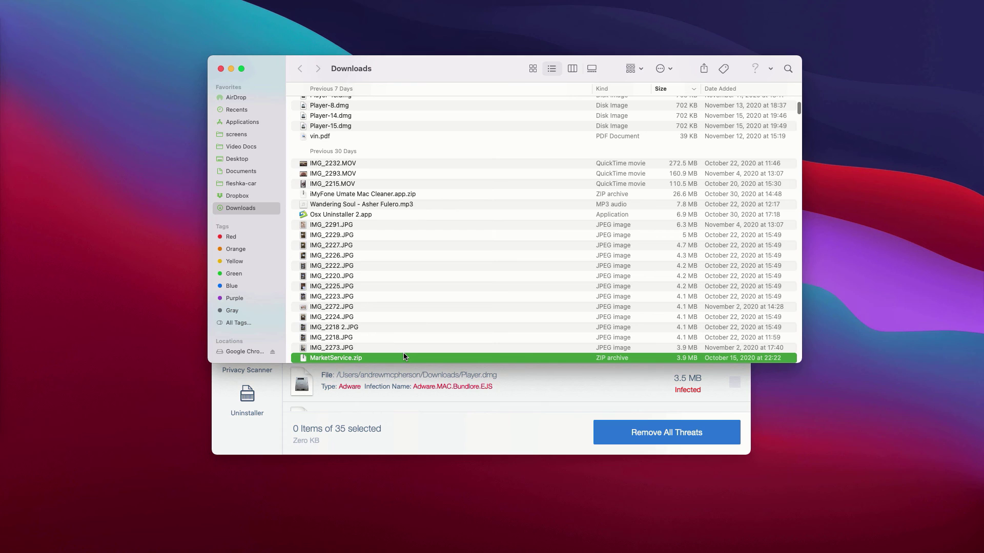
right_click(404, 358)
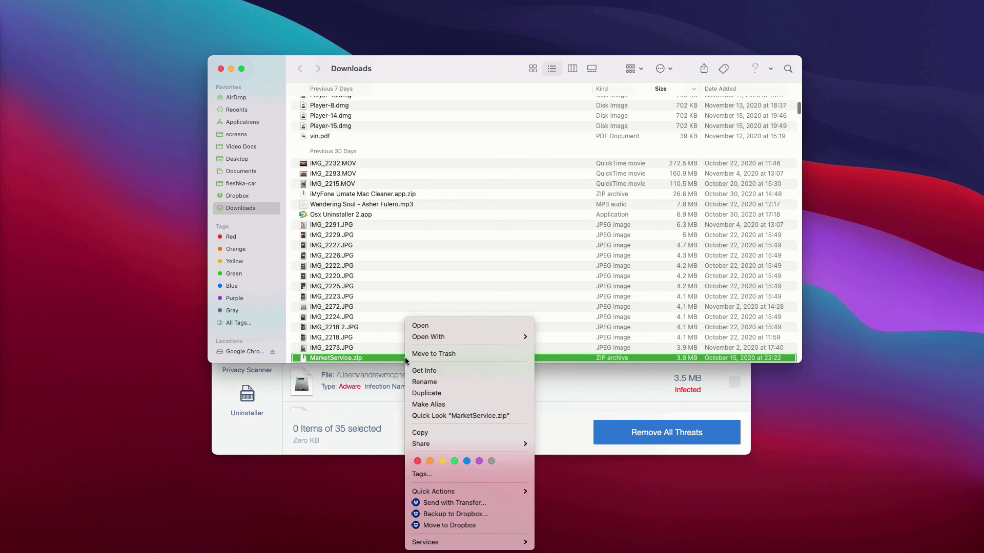
left_click(445, 356)
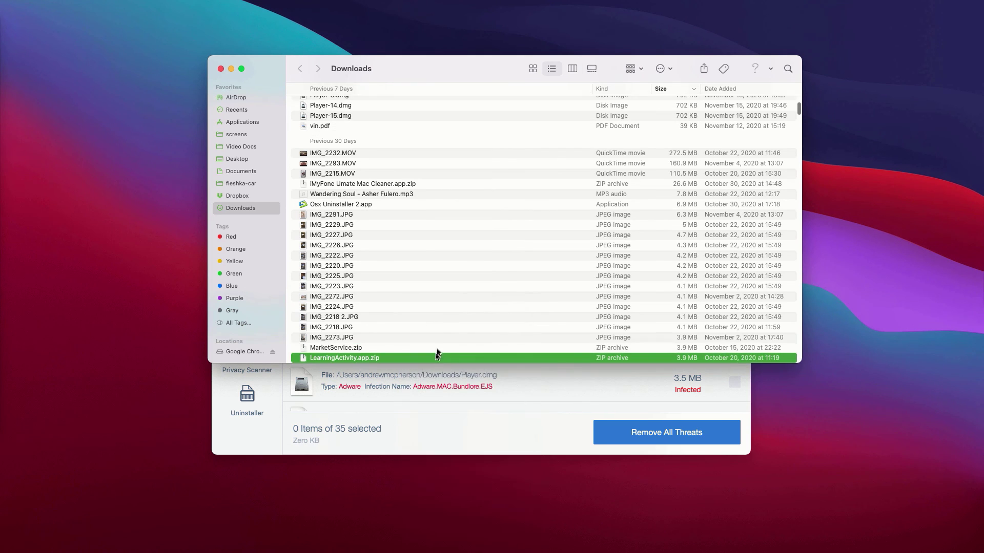
left_click(220, 69)
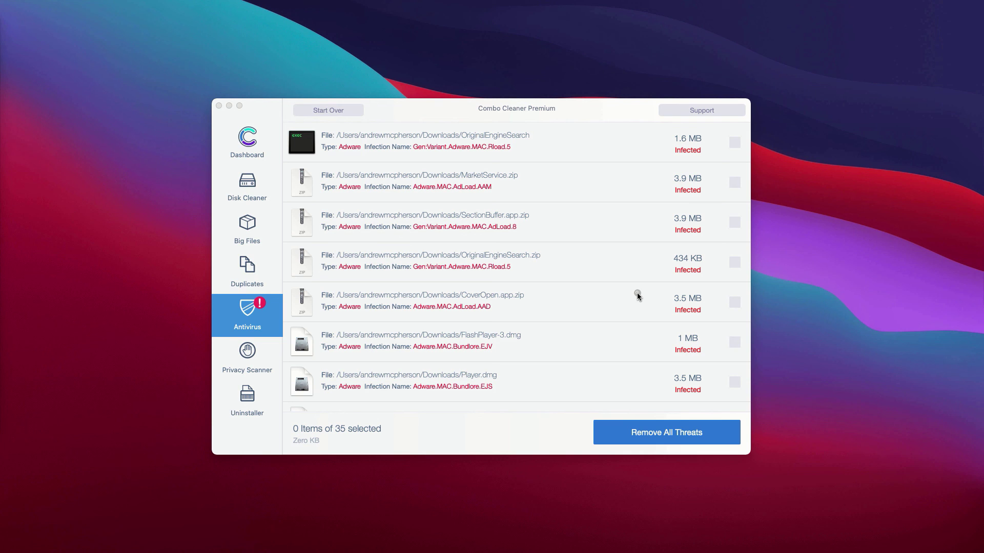
left_click(637, 294)
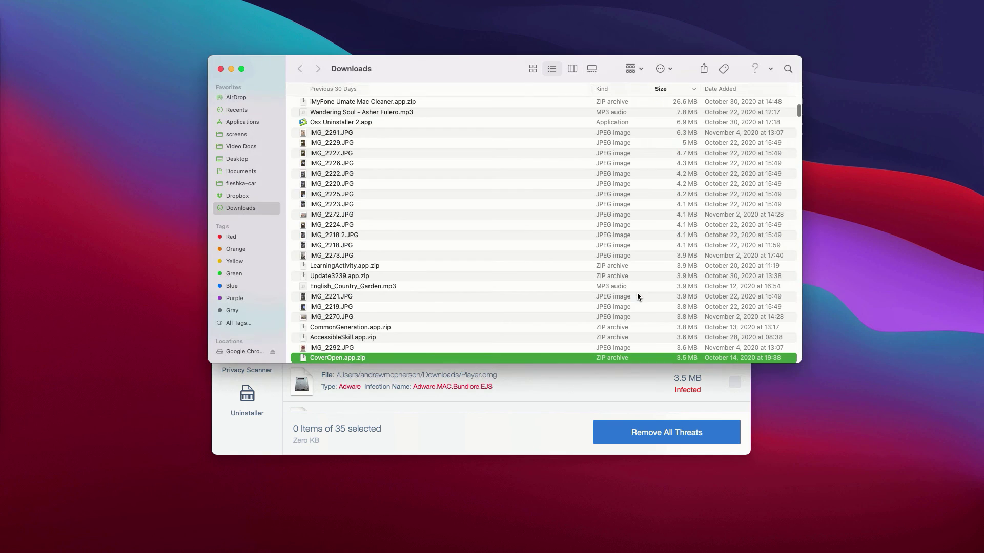
right_click(441, 355)
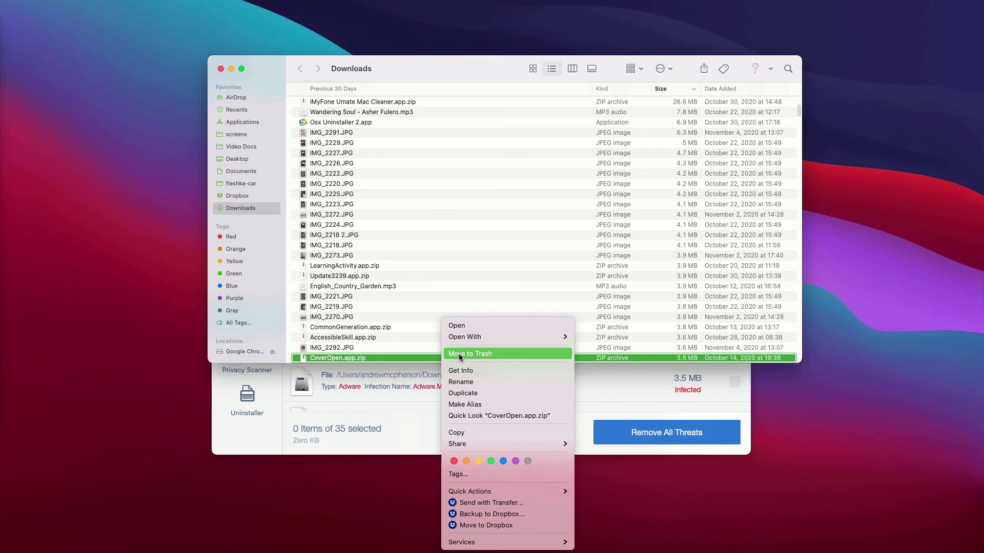
left_click(464, 353)
key("super+w")
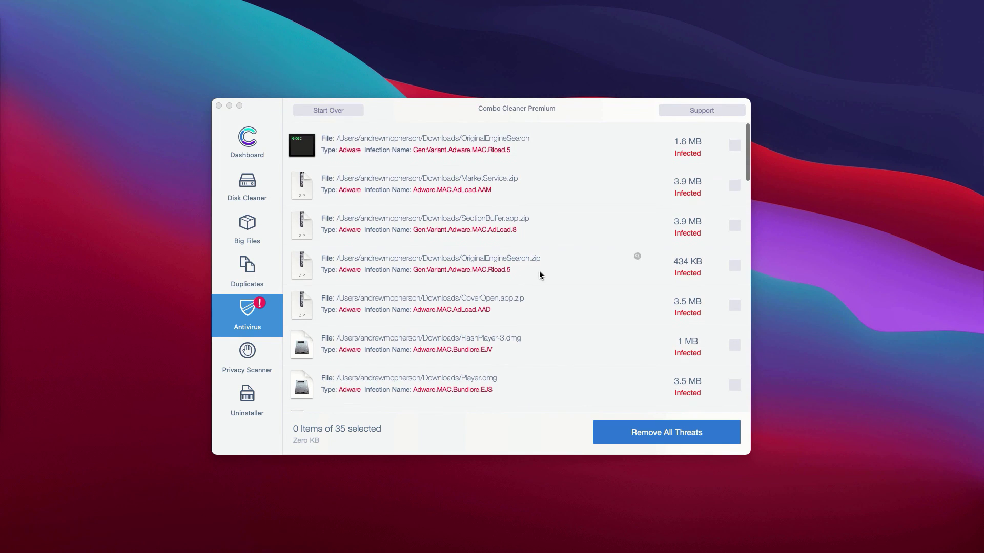
left_click(557, 108)
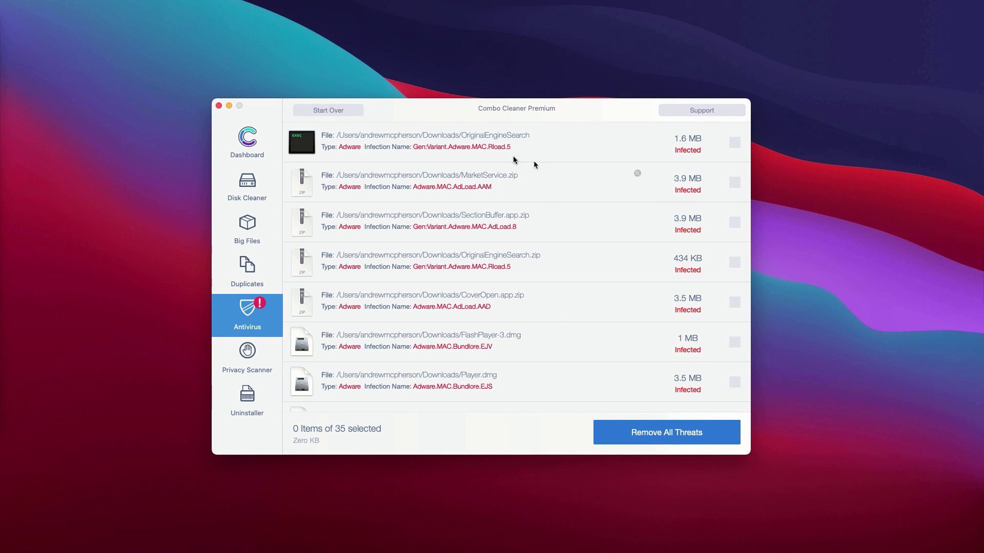